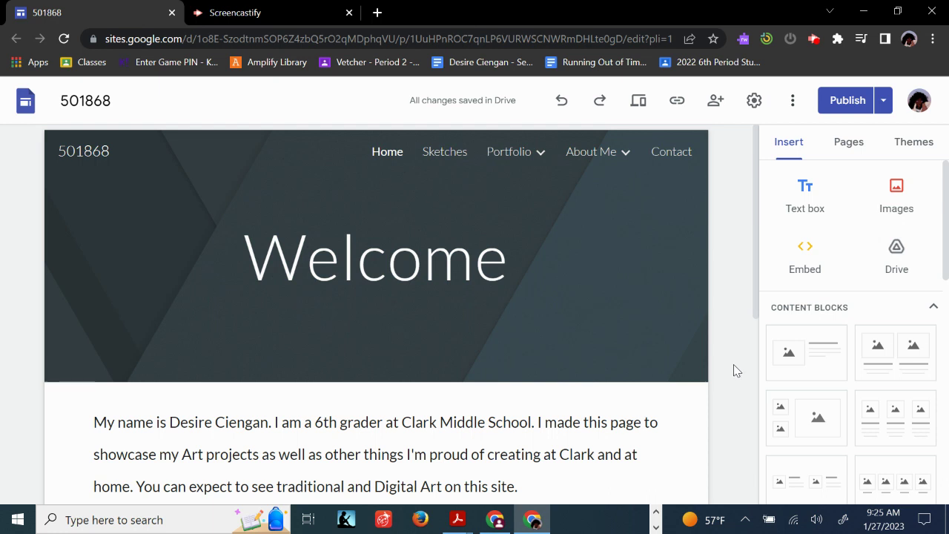
# Step: Link the words About Me in the home page intro text to the About Me page
pyautogui.moveTo(578, 158)
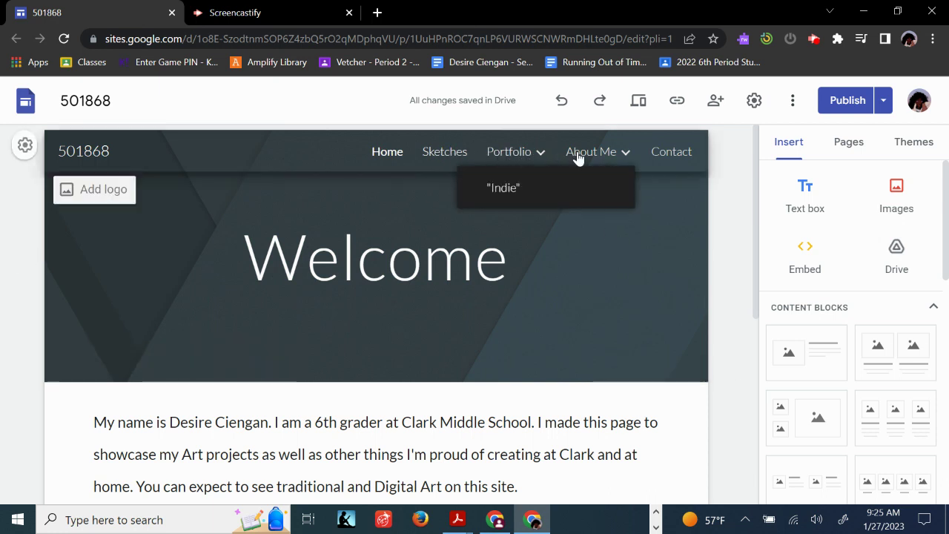
pyautogui.scroll(-2, 723, 294)
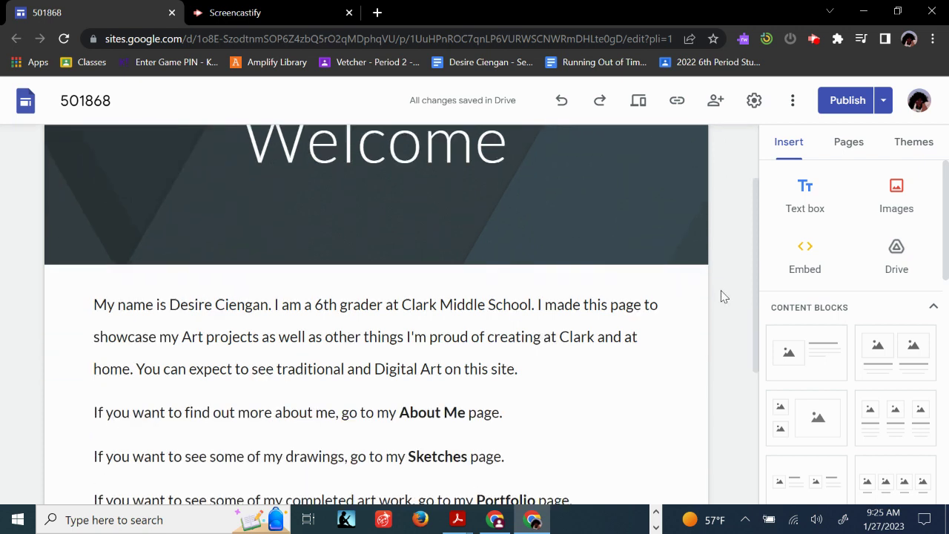
pyautogui.scroll(-2, 724, 295)
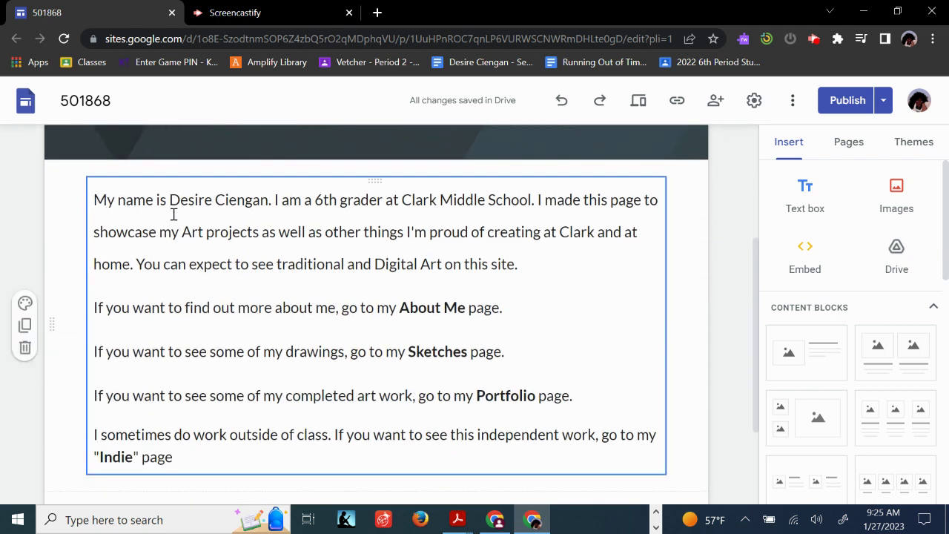
pyautogui.scroll(-2, 628, 436)
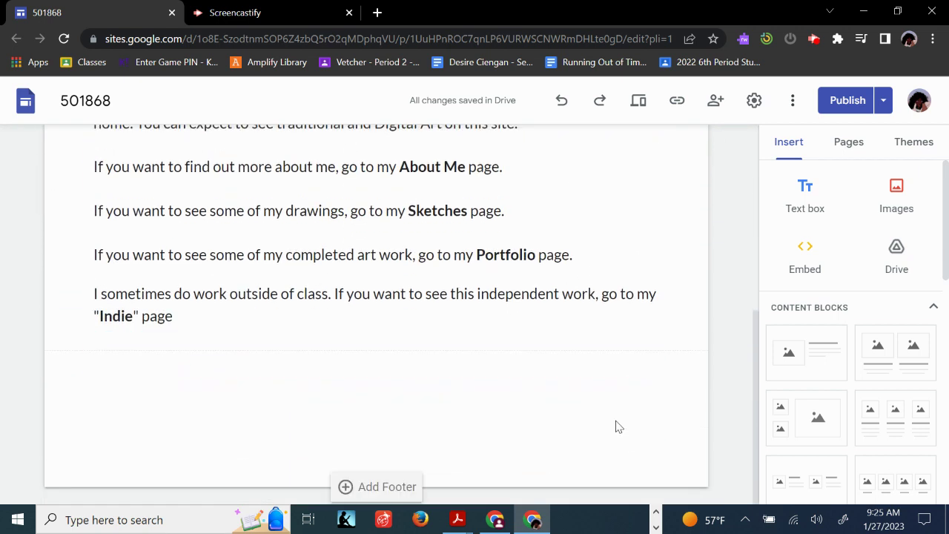
pyautogui.scroll(2, 549, 398)
pyautogui.scroll(1, 548, 398)
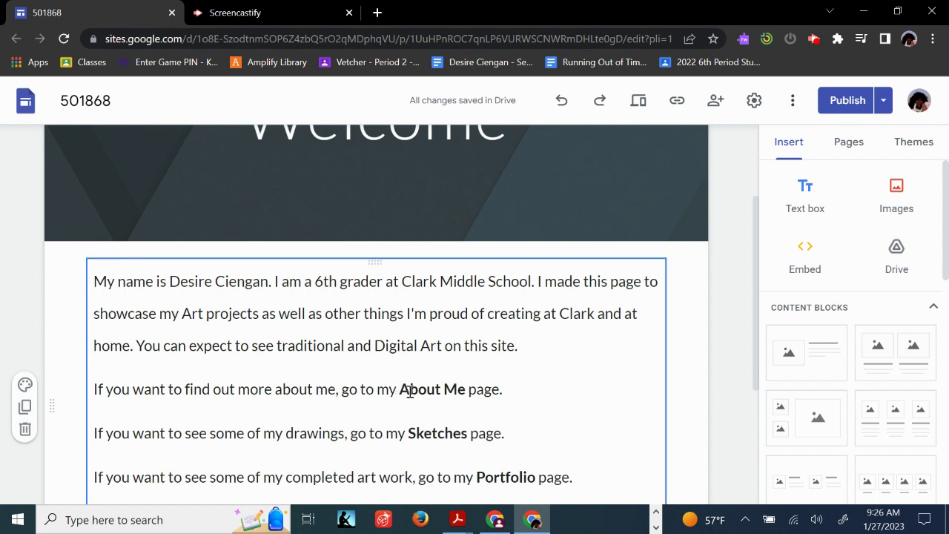
pyautogui.scroll(-2, 421, 394)
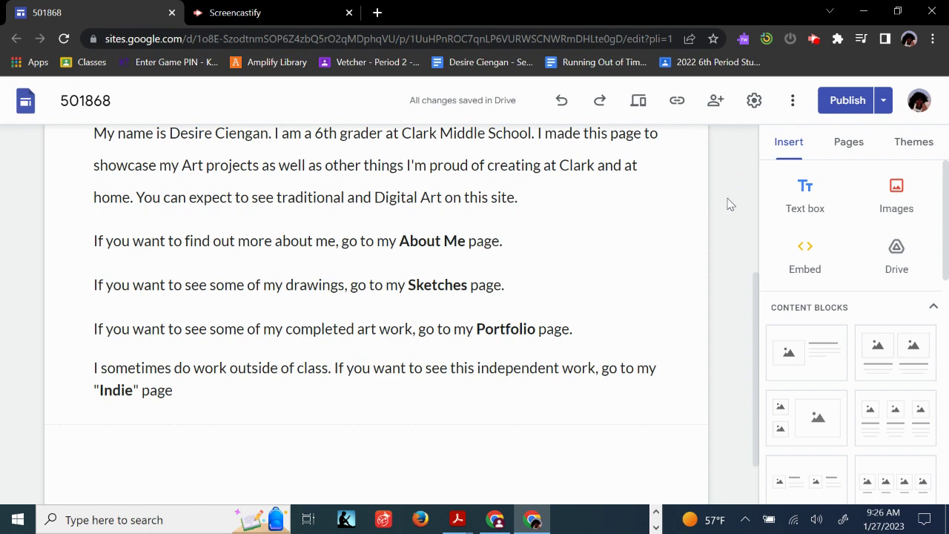
pyautogui.scroll(4, 729, 204)
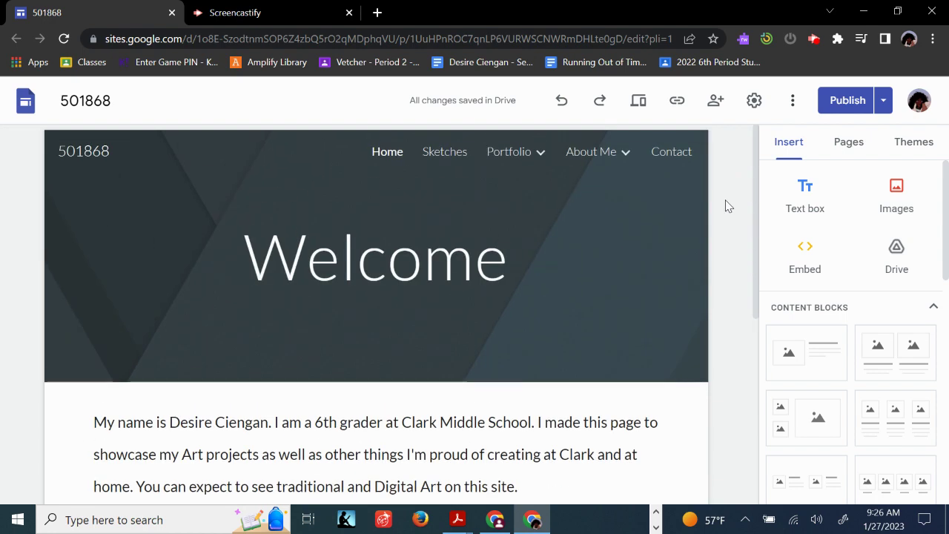
pyautogui.scroll(-3, 729, 203)
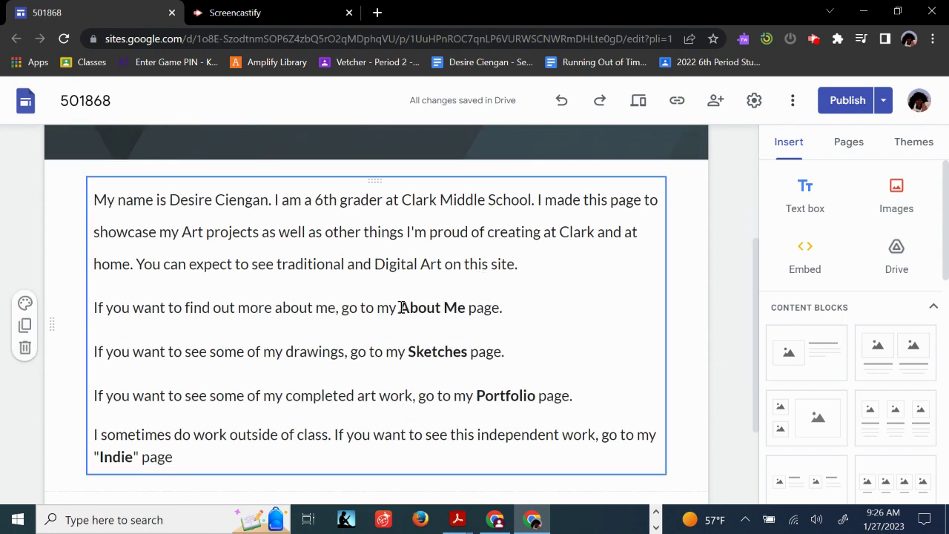
pyautogui.moveTo(400, 307); pyautogui.dragTo(463, 307)
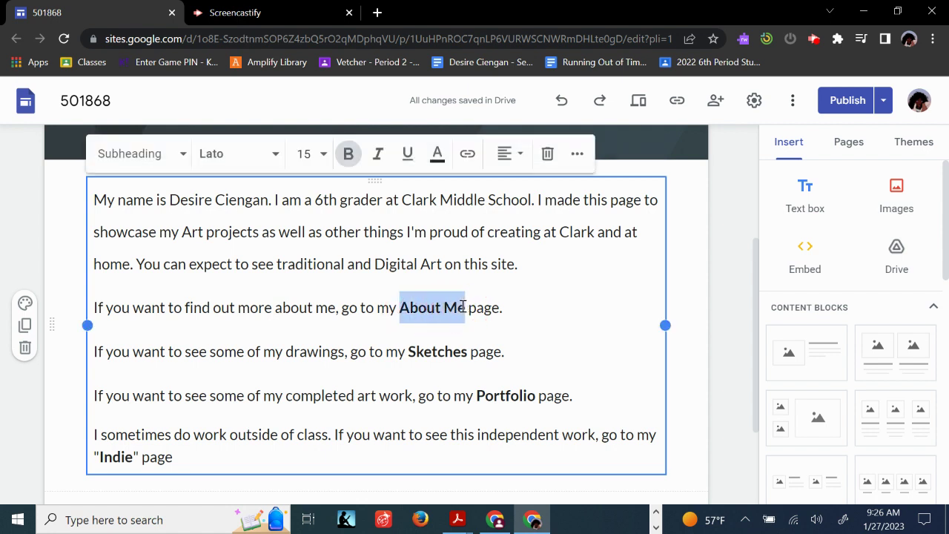
pyautogui.click(467, 155)
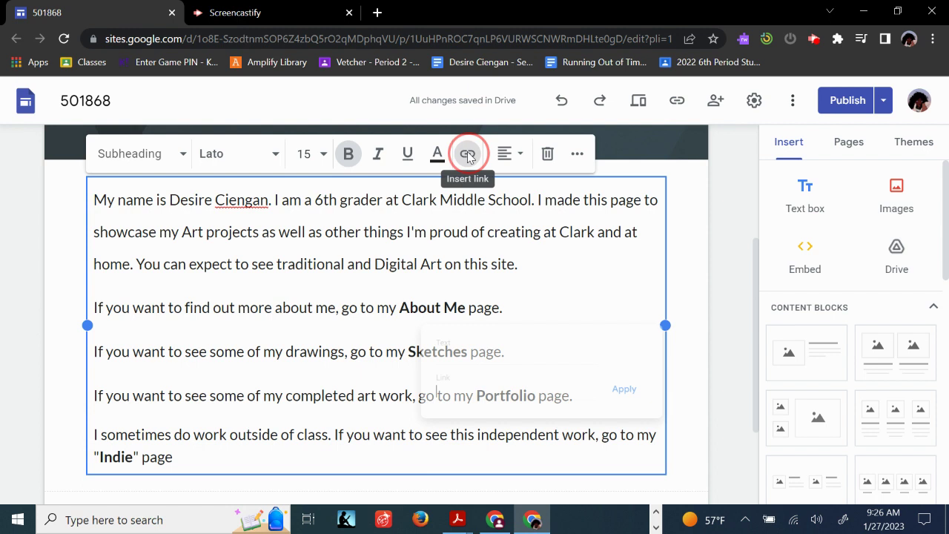
pyautogui.scroll(-1, 476, 324)
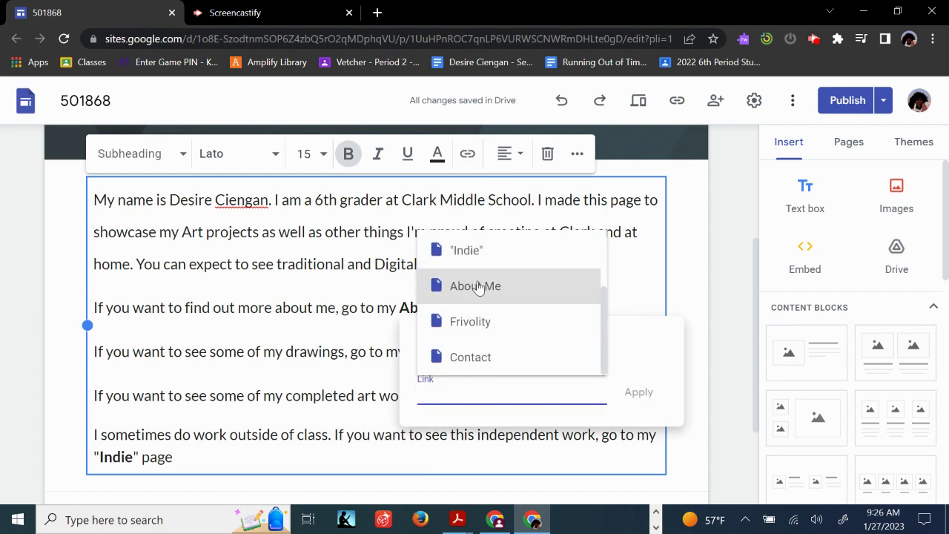
pyautogui.click(475, 286)
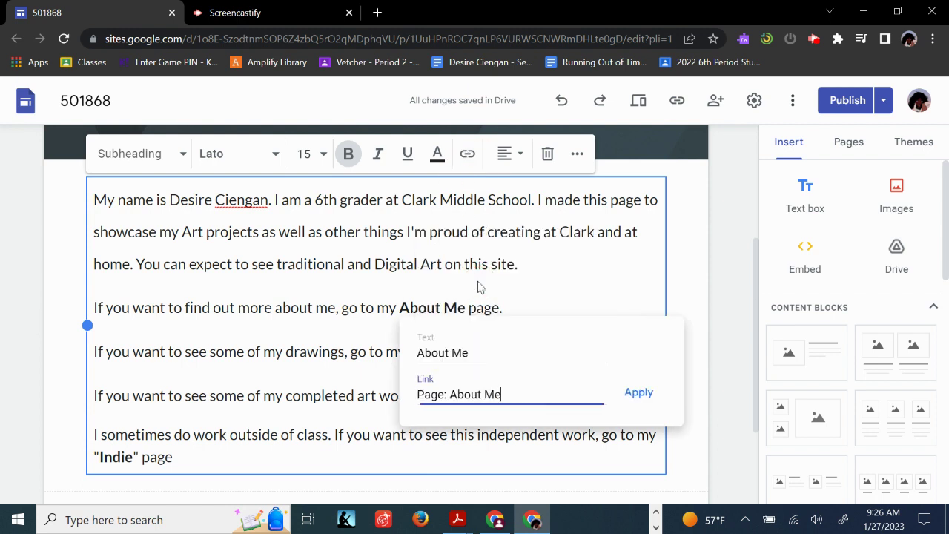
pyautogui.click(639, 393)
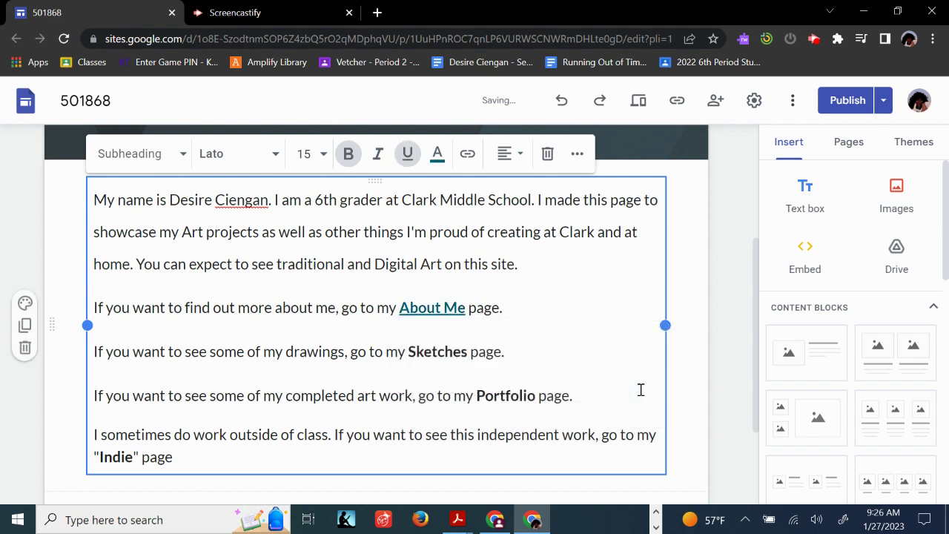
# Step: Link the word Sketches to the Sketches page
pyautogui.moveTo(410, 352); pyautogui.dragTo(468, 351)
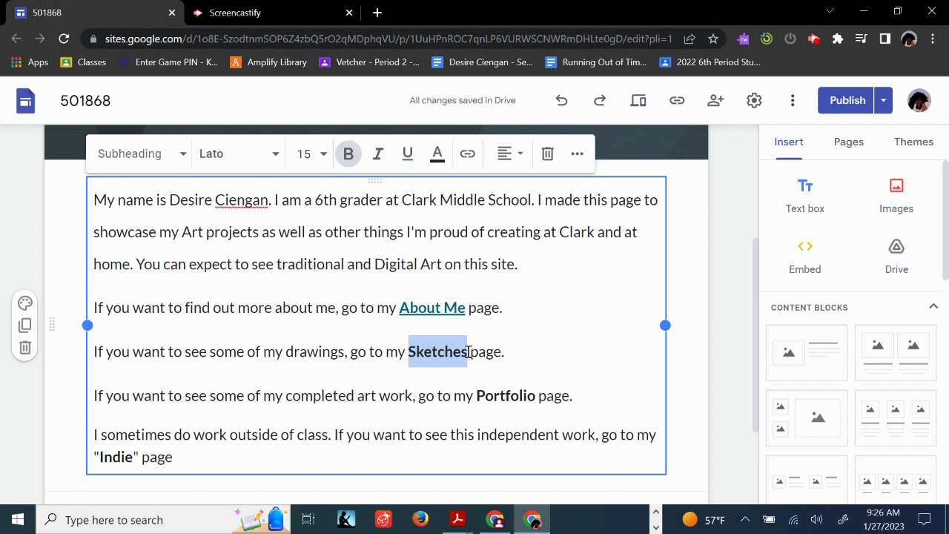
pyautogui.click(467, 154)
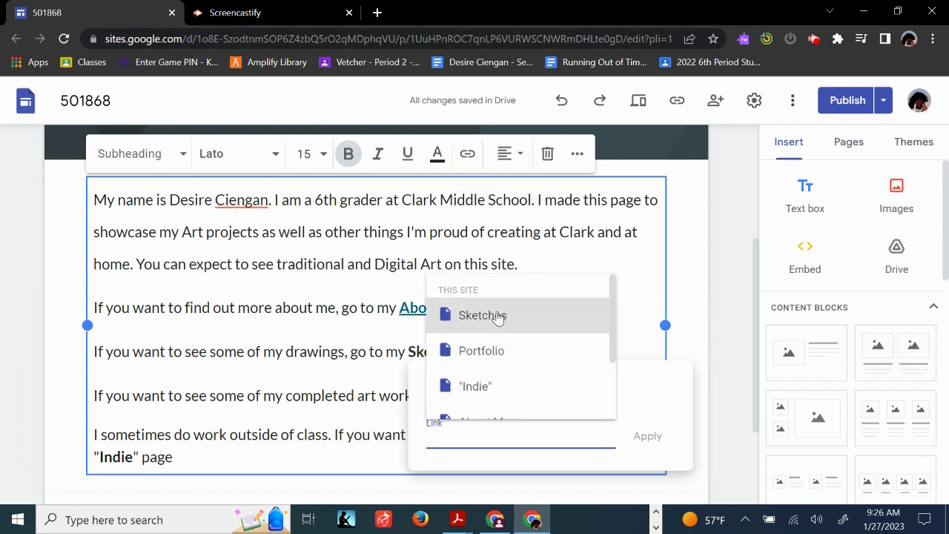
pyautogui.click(482, 315)
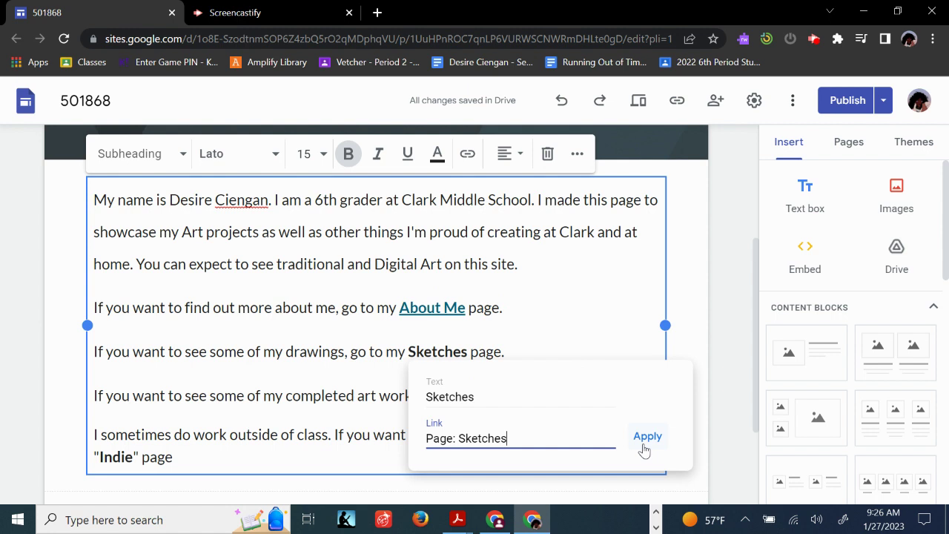
pyautogui.click(647, 437)
# Step: Link the word Portfolio to the Portfolio page, then select the word Indie
pyautogui.scroll(-1, 597, 360)
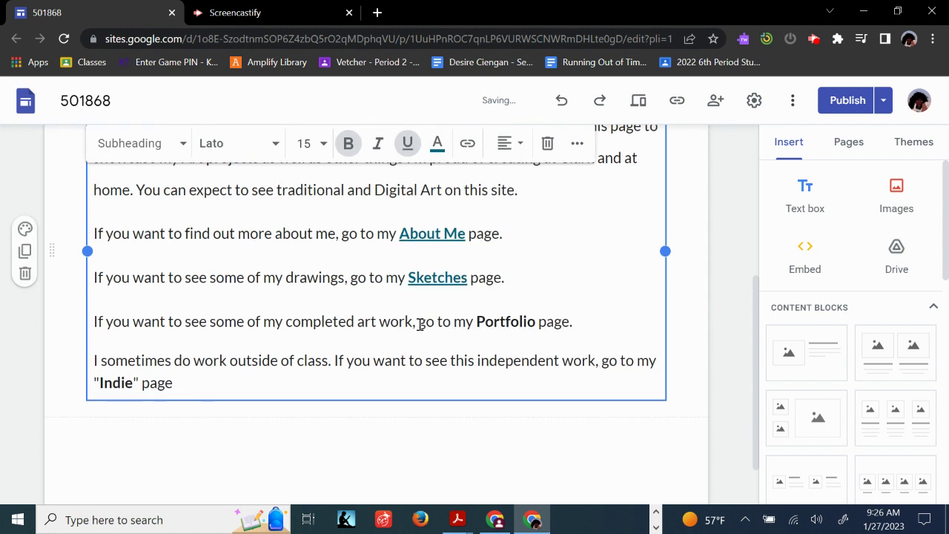
pyautogui.moveTo(477, 321); pyautogui.dragTo(540, 328)
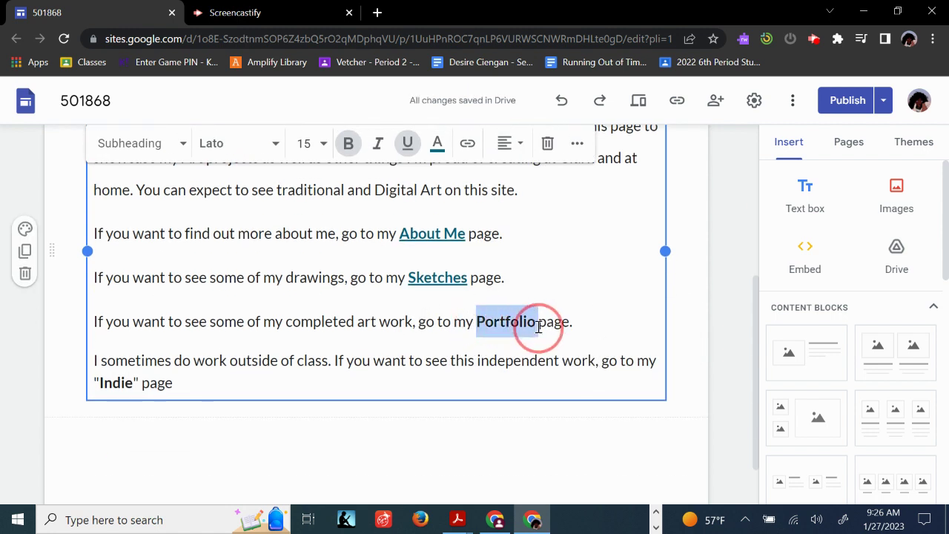
pyautogui.click(468, 143)
pyautogui.click(564, 323)
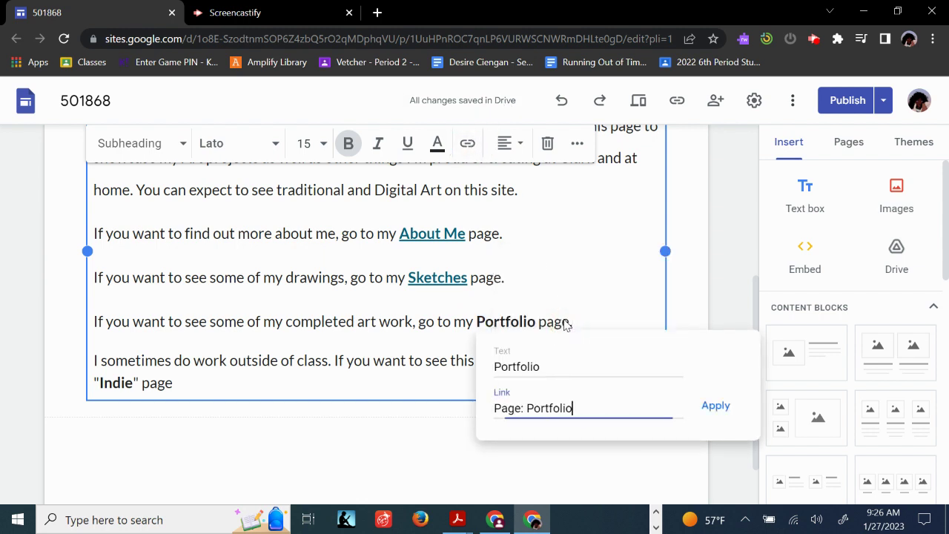
pyautogui.click(712, 406)
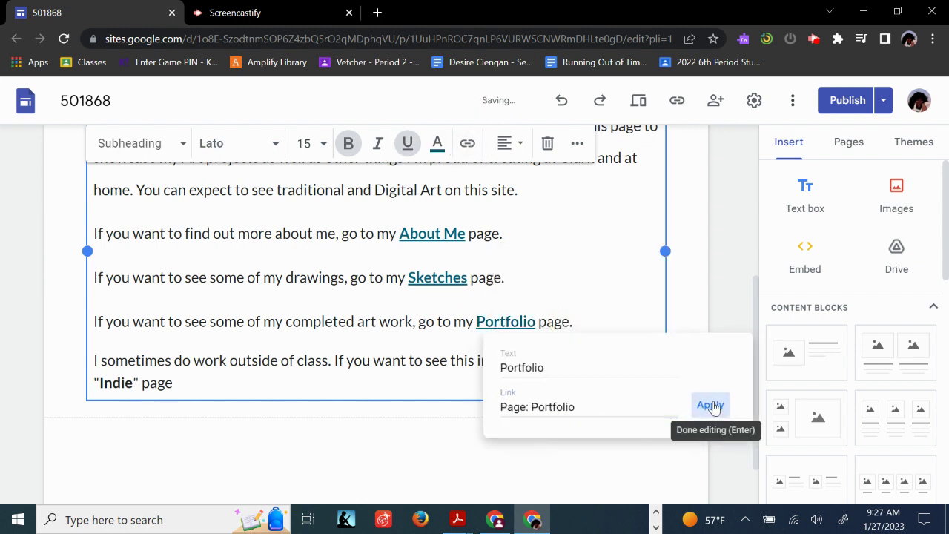
pyautogui.moveTo(97, 383); pyautogui.dragTo(135, 385)
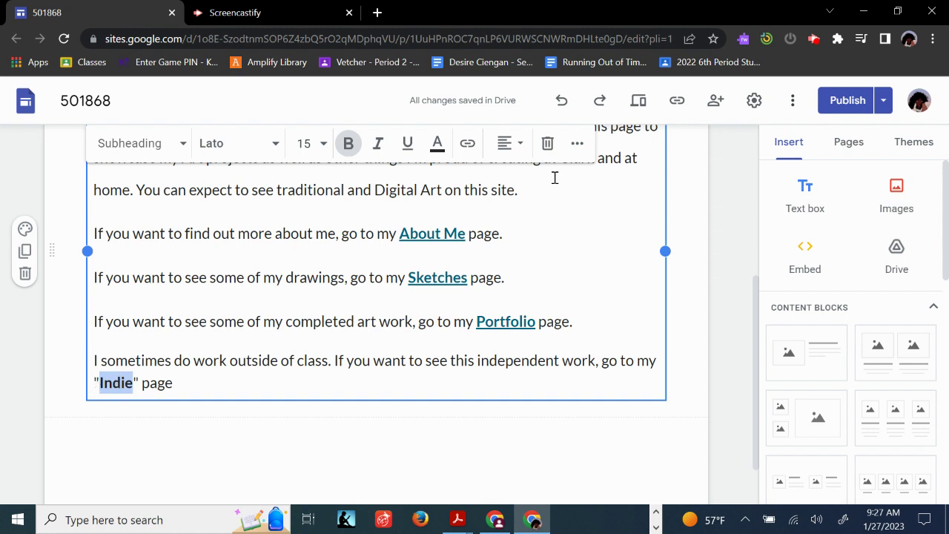
# Step: Link the selected word Indie to the 'Indie' page and finish editing the text box
pyautogui.click(467, 143)
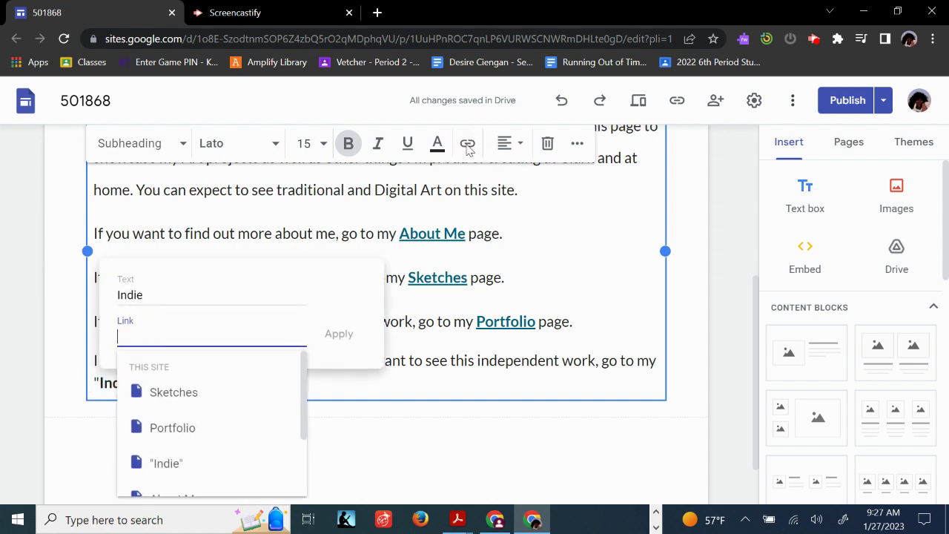
pyautogui.scroll(-2, 256, 401)
pyautogui.click(208, 379)
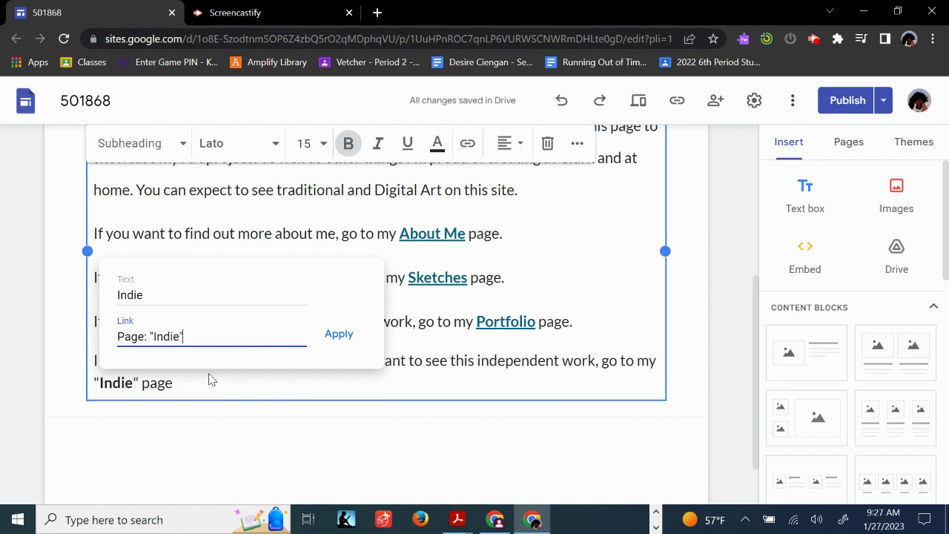
pyautogui.click(335, 331)
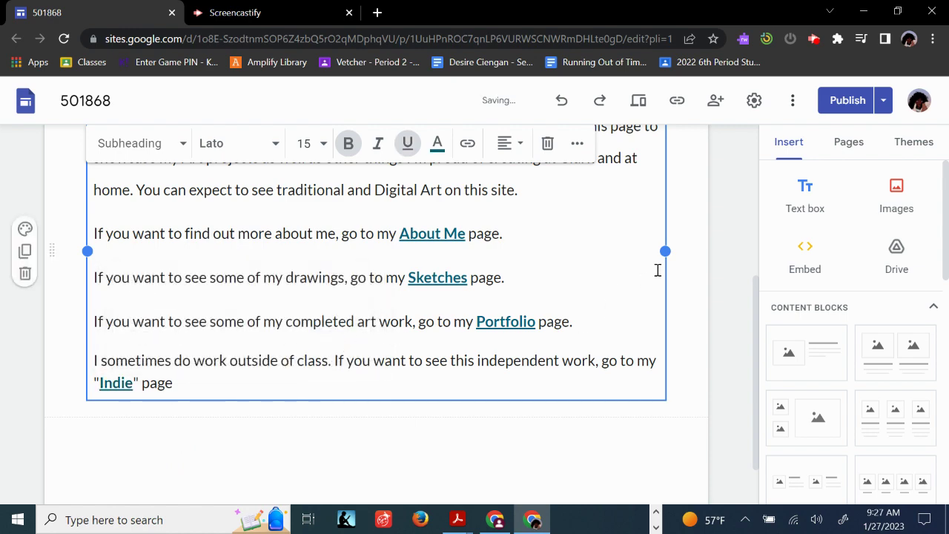
pyautogui.click(712, 239)
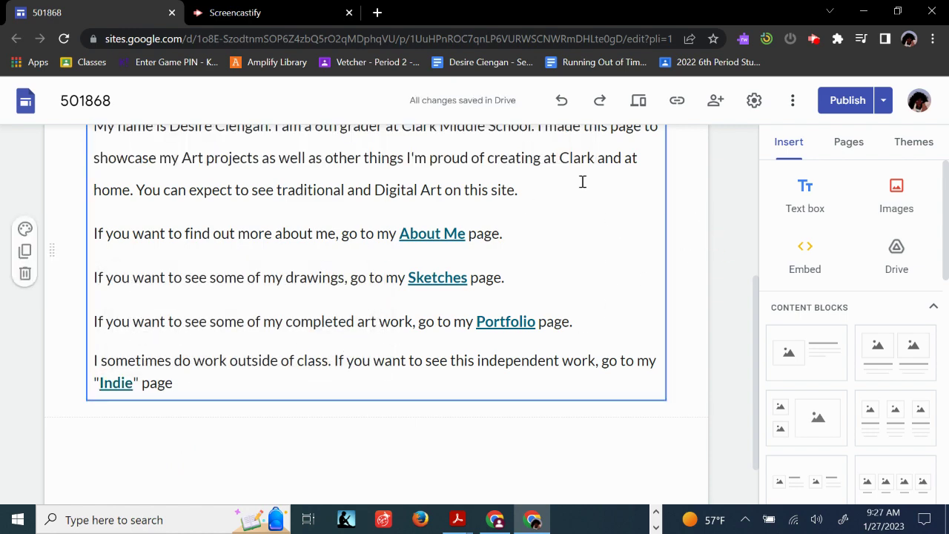
pyautogui.scroll(5, 440, 232)
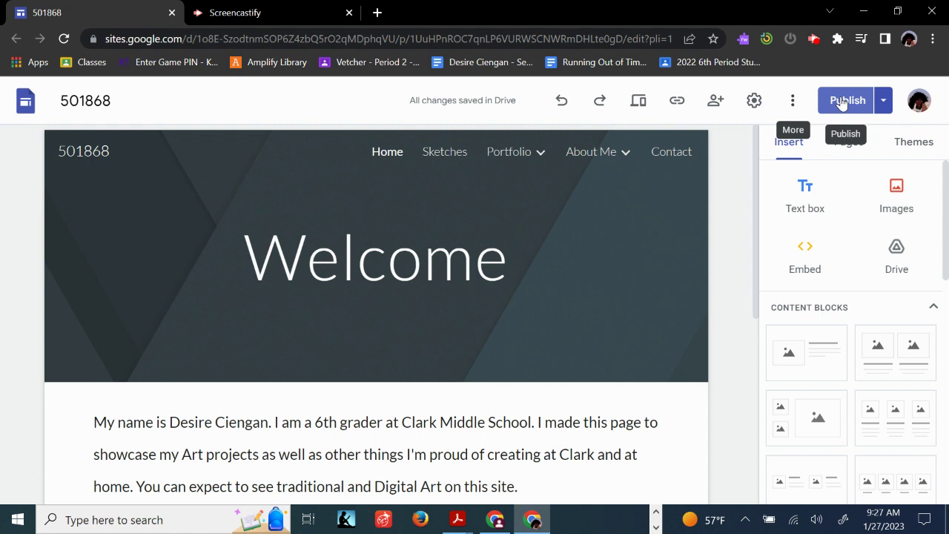
# Step: Review the changes and publish the site with the four new home page links
pyautogui.click(842, 104)
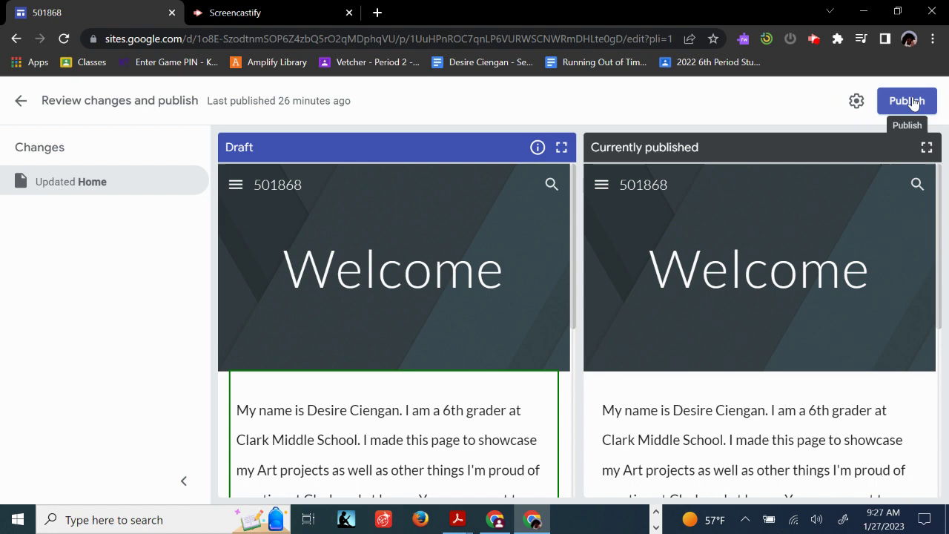
pyautogui.click(912, 103)
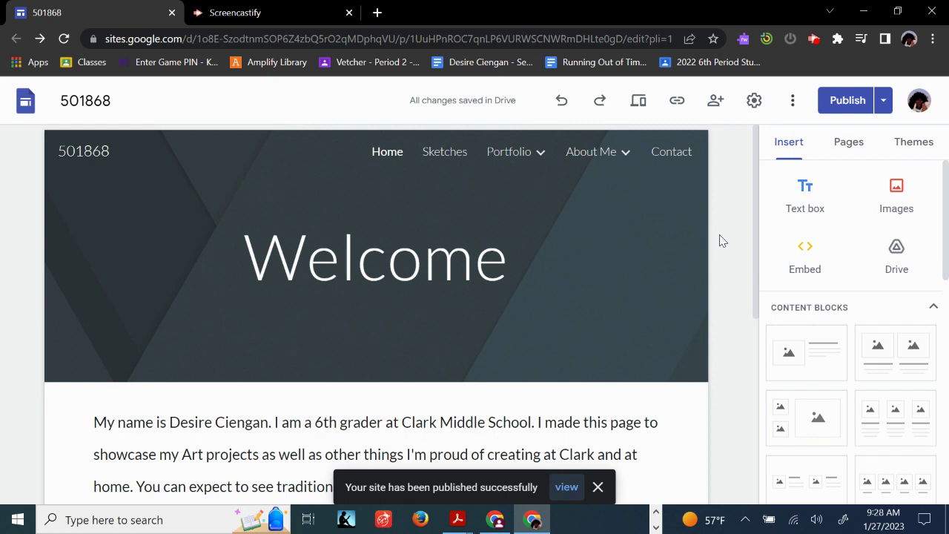
# Step: Open the About Me page and bring up the Insert panel, scrolled down to Slides
pyautogui.moveTo(584, 152)
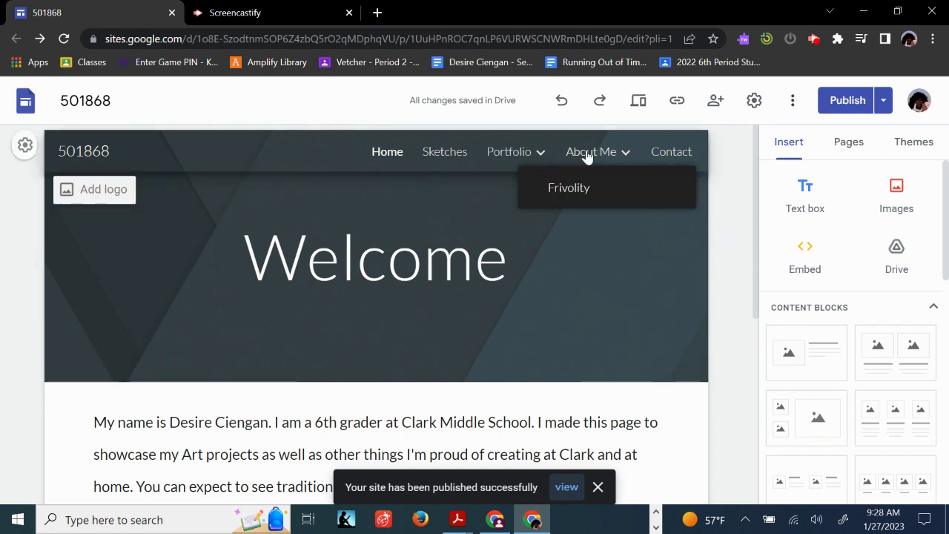
pyautogui.click(587, 153)
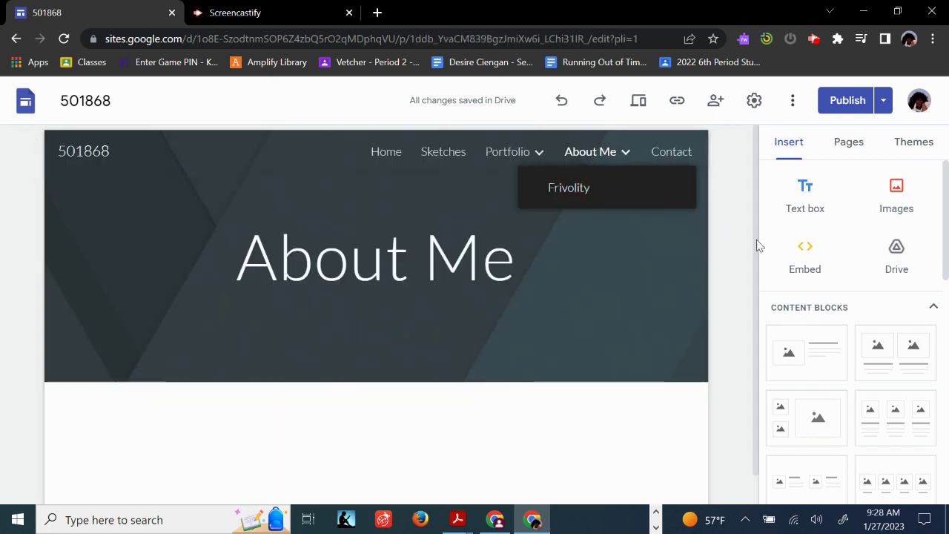
pyautogui.scroll(-1, 730, 255)
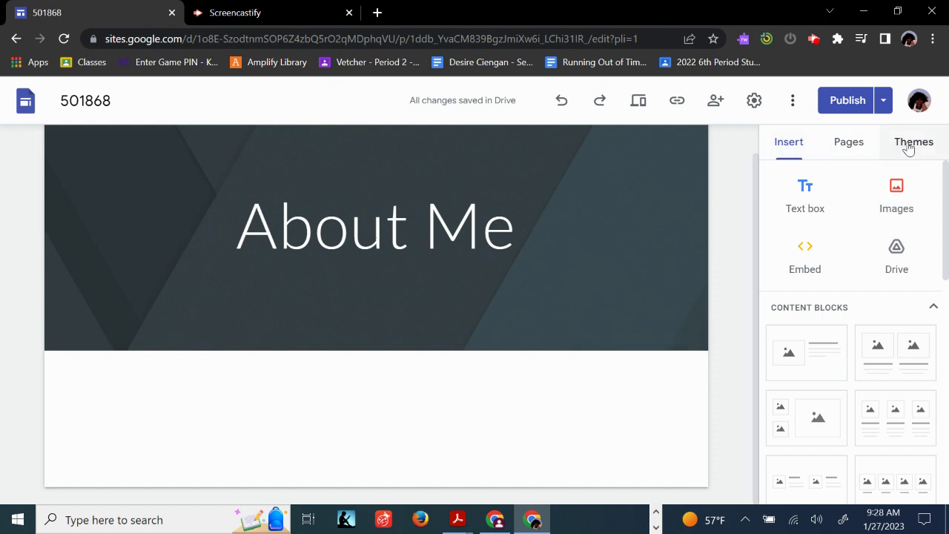
pyautogui.click(788, 148)
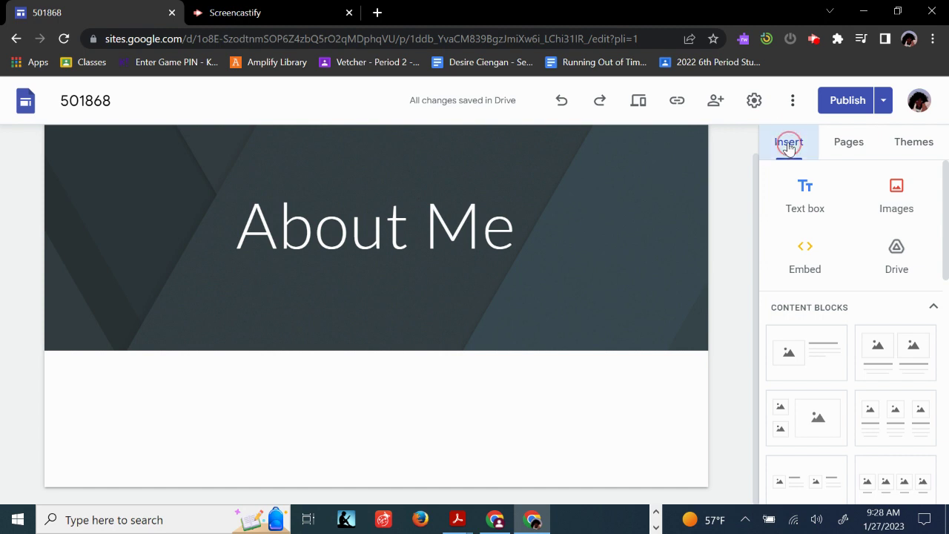
pyautogui.scroll(-1, 818, 304)
pyautogui.scroll(-10, 818, 304)
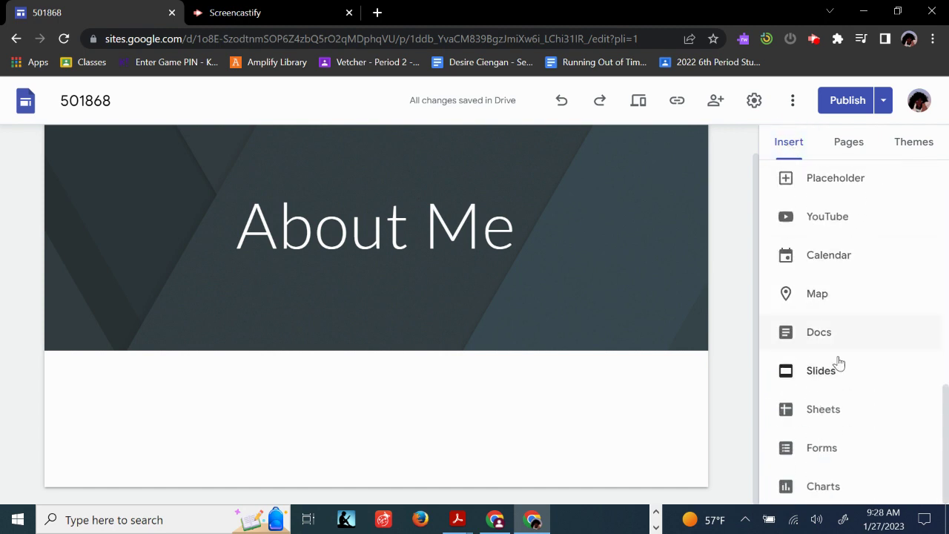
# Step: Insert the 'About Me' Google Slides presentation into the About Me page body
pyautogui.click(819, 373)
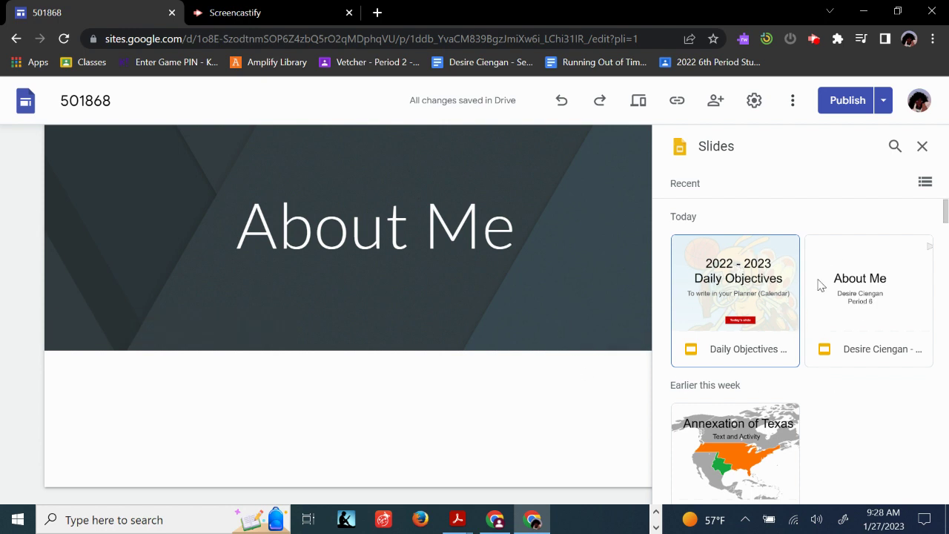
pyautogui.click(864, 286)
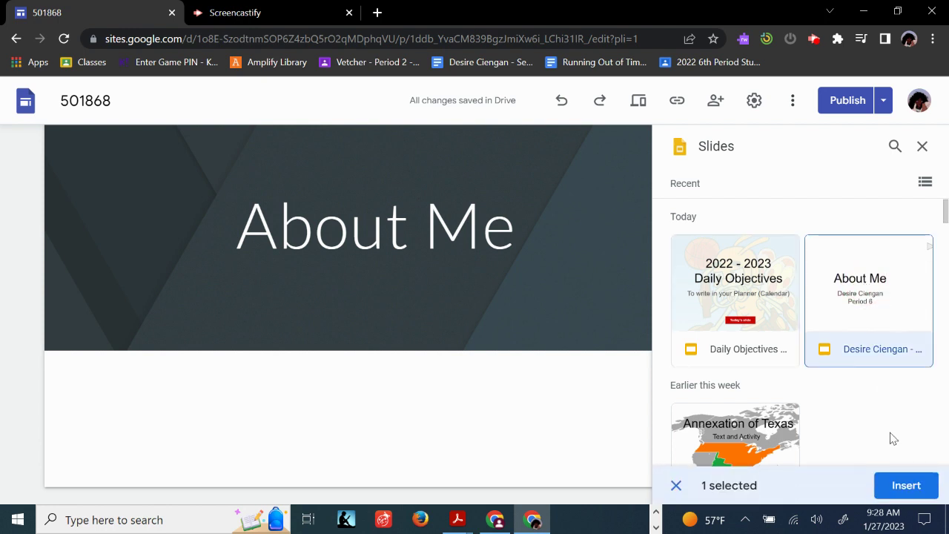
pyautogui.click(906, 487)
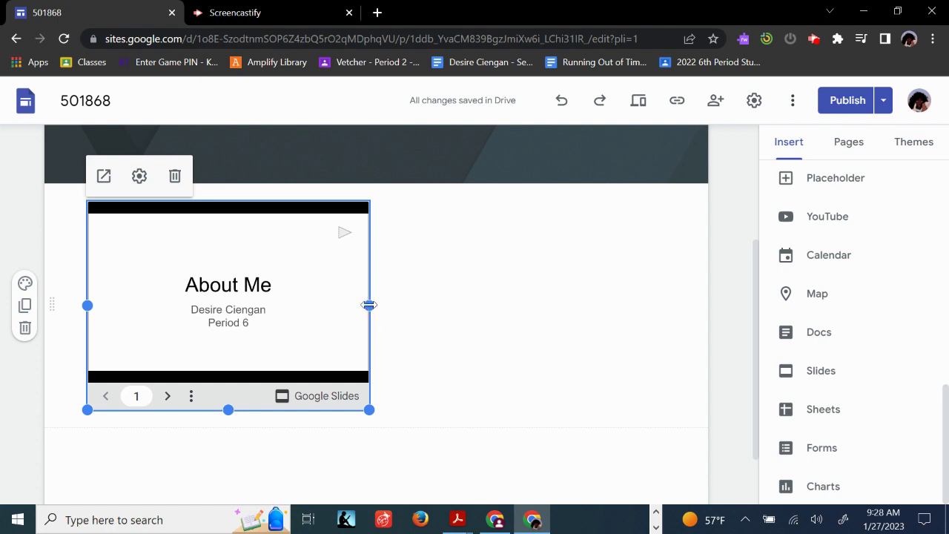
# Step: Widen and lengthen the About Me slideshow embed, then move it to the page centre
pyautogui.moveTo(369, 305); pyautogui.dragTo(529, 318)
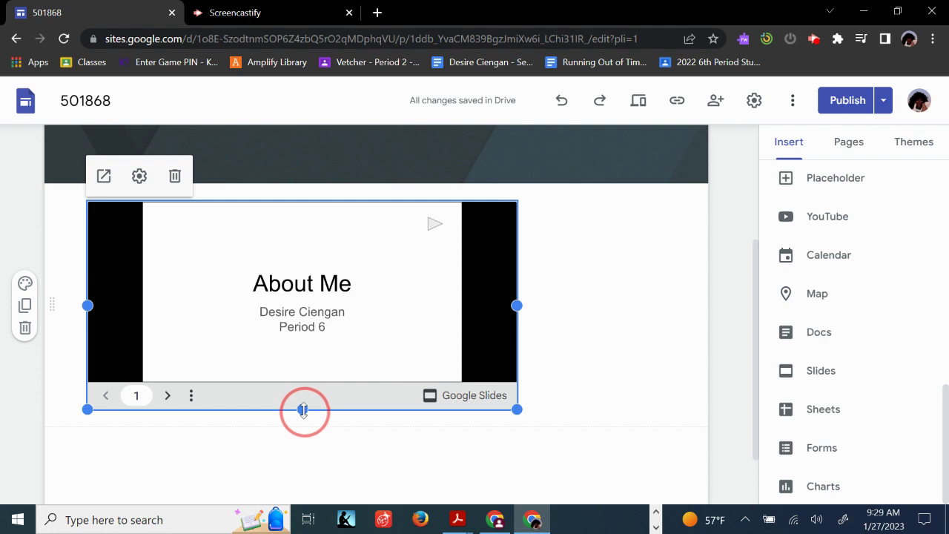
pyautogui.moveTo(303, 410); pyautogui.dragTo(304, 469)
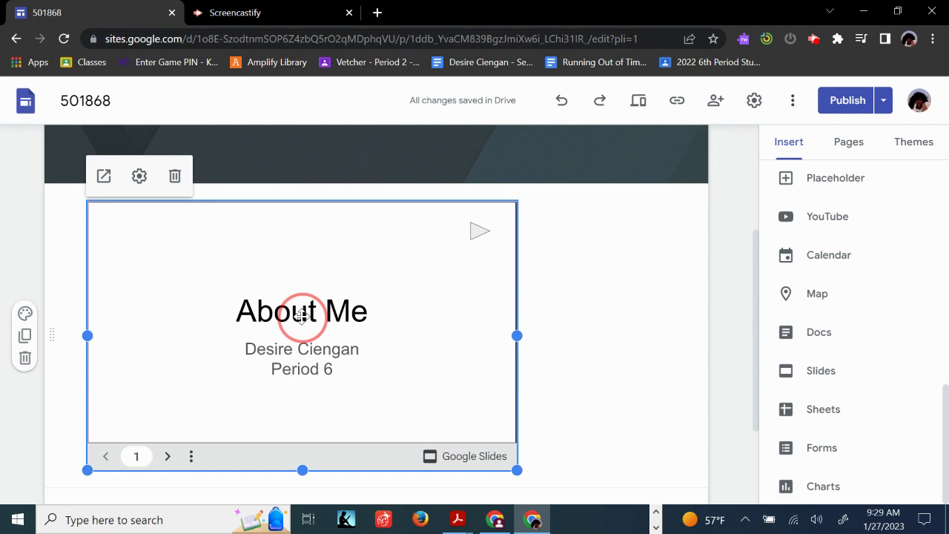
pyautogui.moveTo(301, 314); pyautogui.dragTo(376, 324)
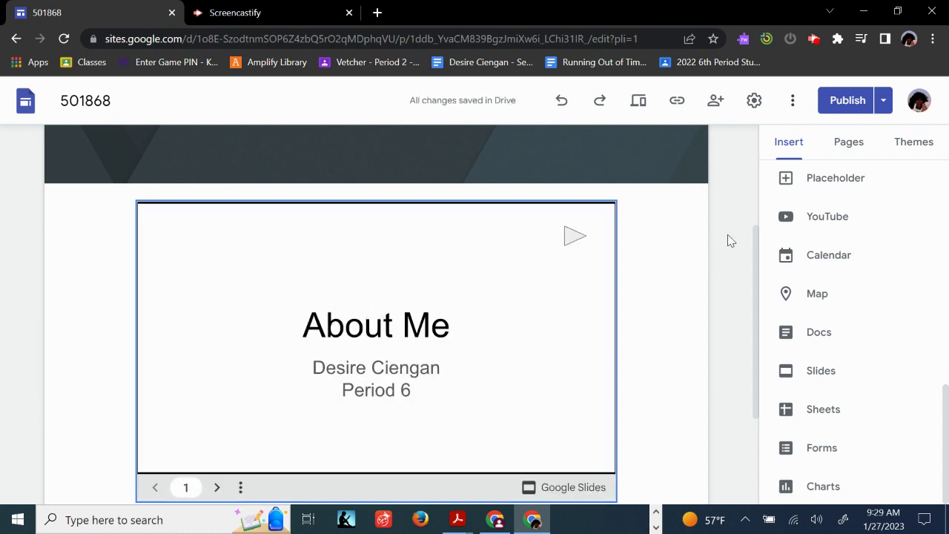
# Step: Review and publish the About Me page changes, dismiss the confirmation, and check the page
pyautogui.click(832, 106)
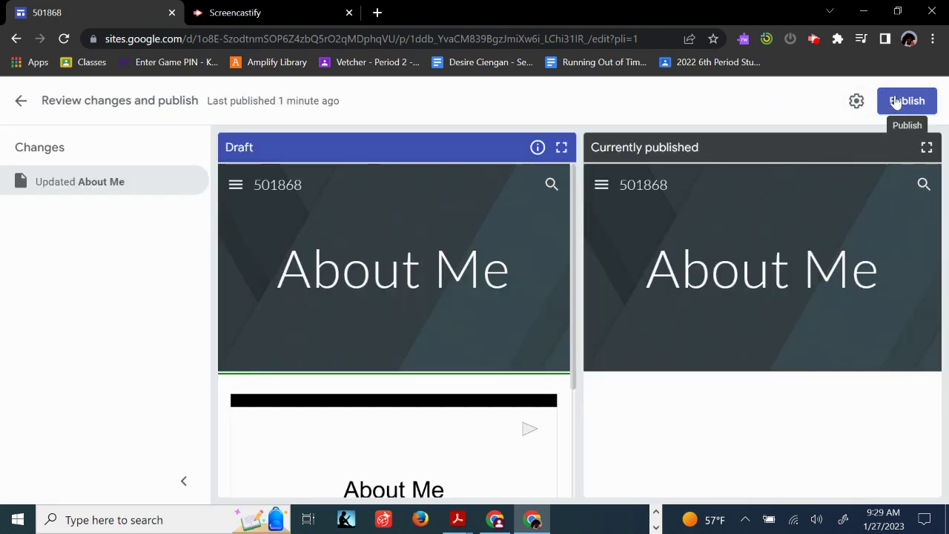
pyautogui.click(896, 102)
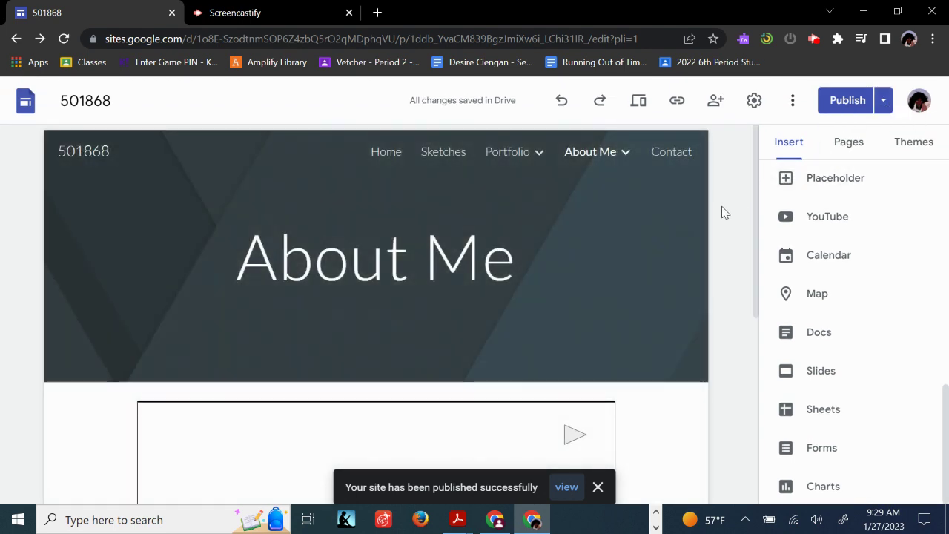
pyautogui.click(597, 487)
pyautogui.scroll(-2, 553, 386)
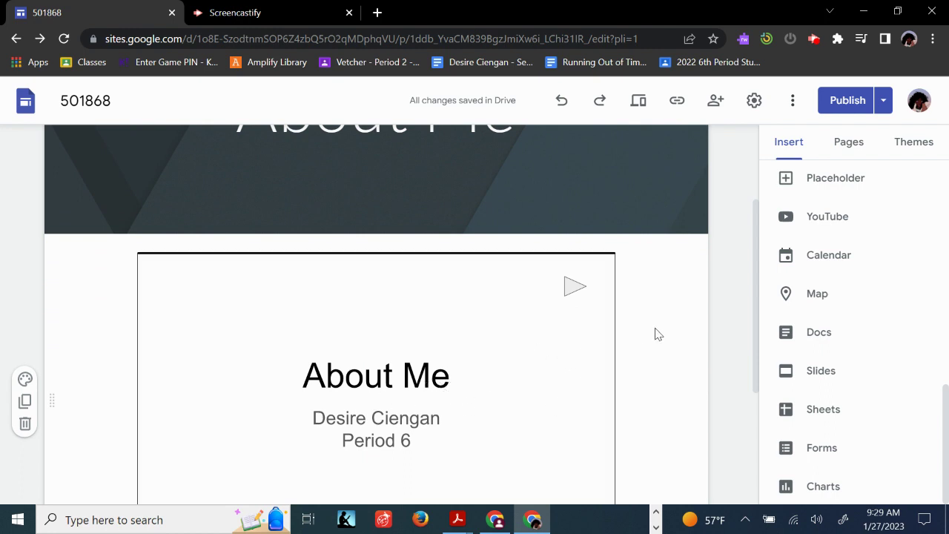
pyautogui.scroll(2, 654, 331)
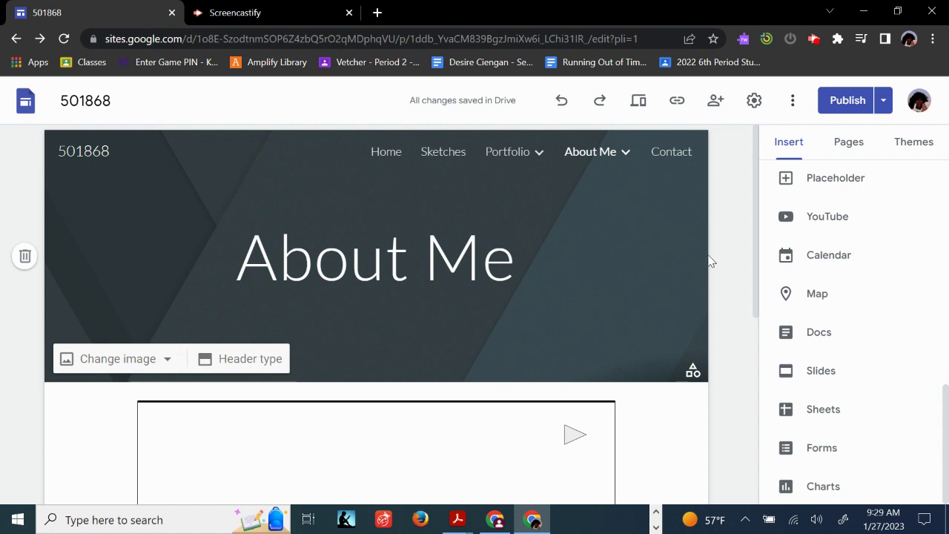